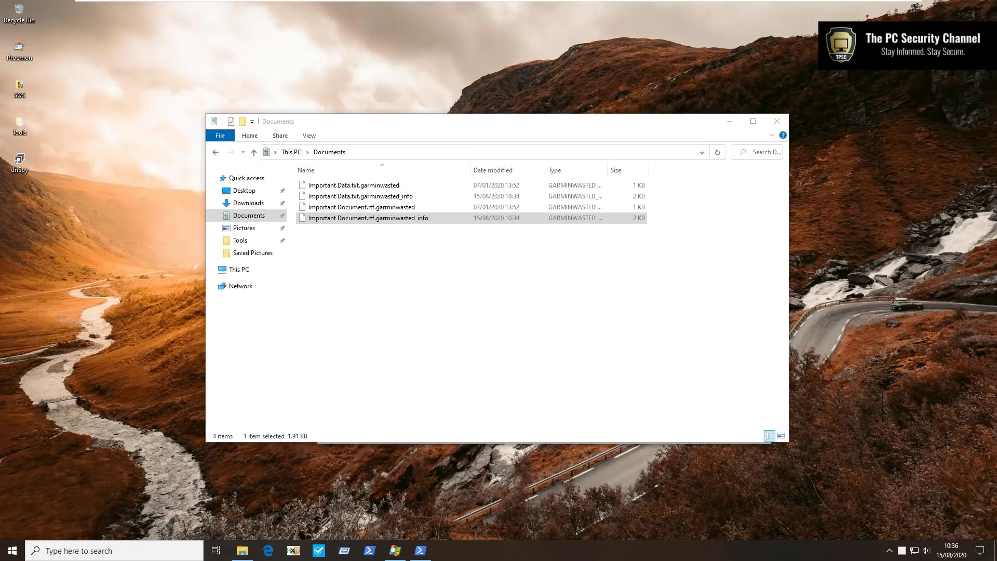
{"action": "key", "text": "Return"}
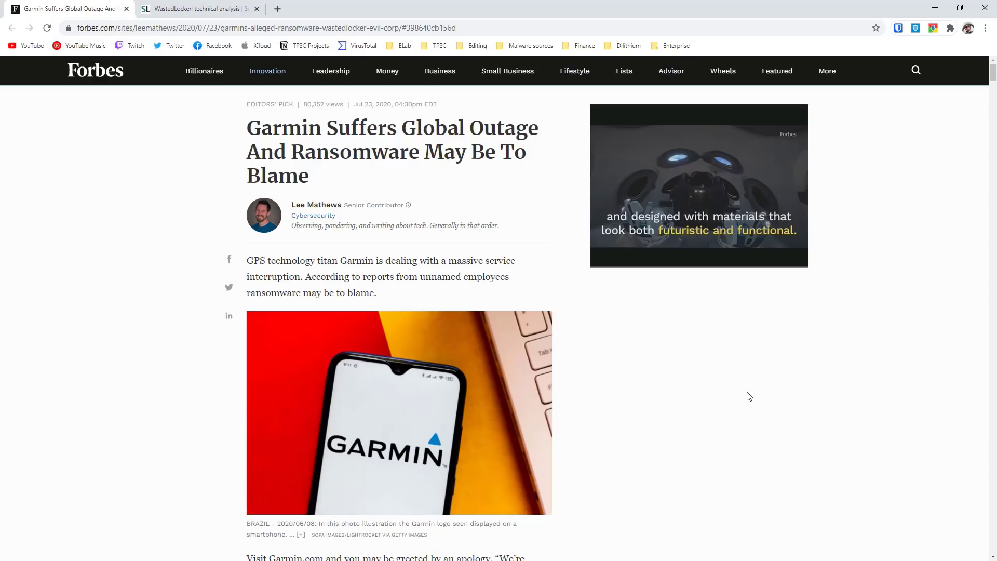
- Read the Forbes Garmin outage article down to the passage blaming malware
{"action": "scroll", "coordinate": [749, 396], "scroll_direction": "down", "scroll_amount": 4}
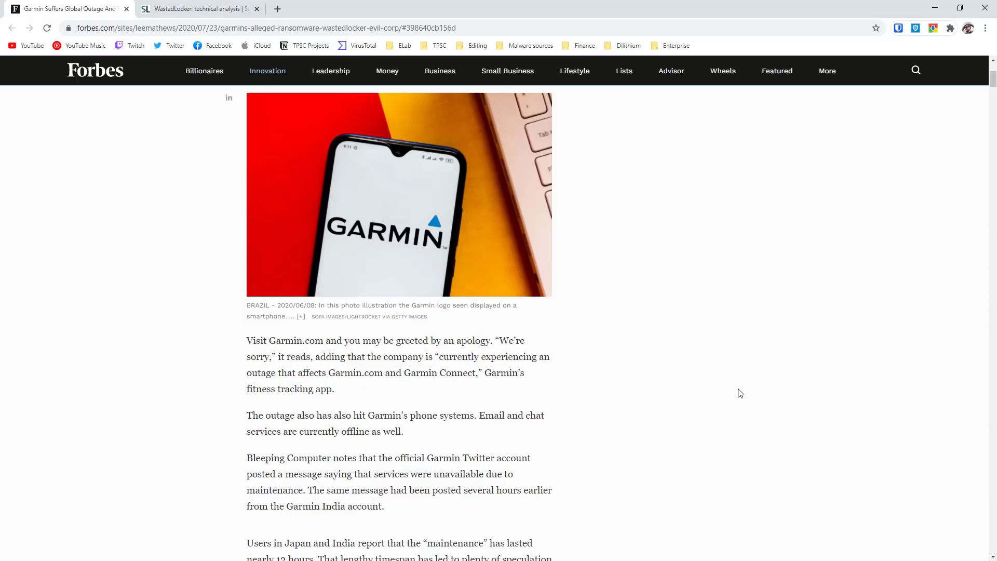
{"action": "scroll", "coordinate": [740, 393], "scroll_direction": "down", "scroll_amount": 5}
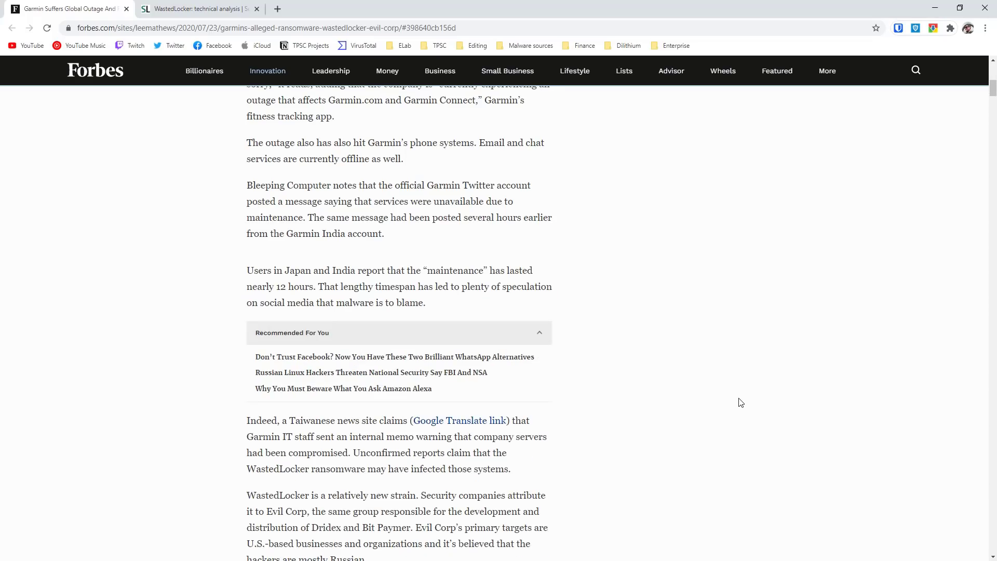
- Read Securelist's WastedLocker analysis past the command-line arguments and UAC bypass to Cryptographic scheme
{"action": "left_click", "coordinate": [207, 13]}
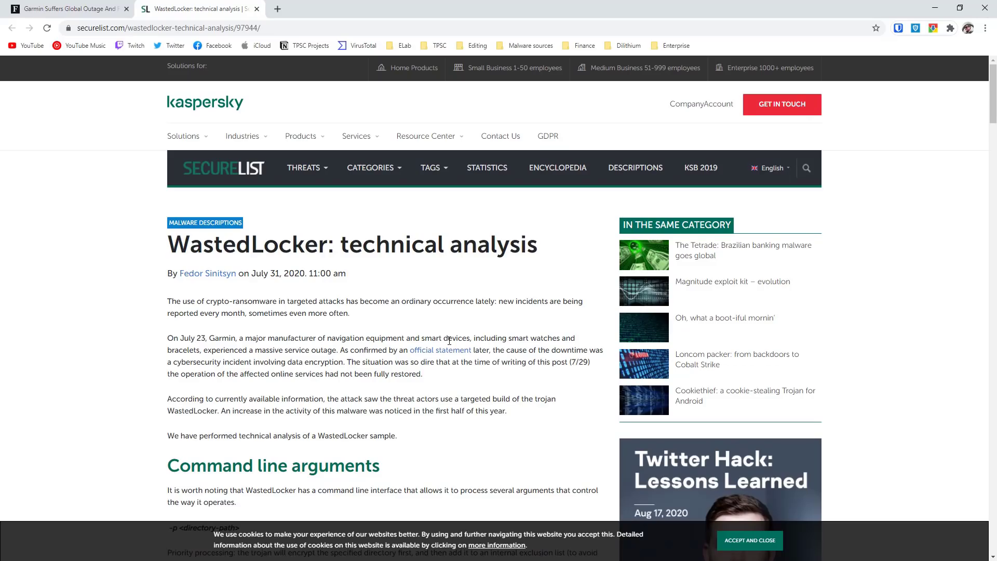
{"action": "scroll", "coordinate": [449, 341], "scroll_direction": "down", "scroll_amount": 7}
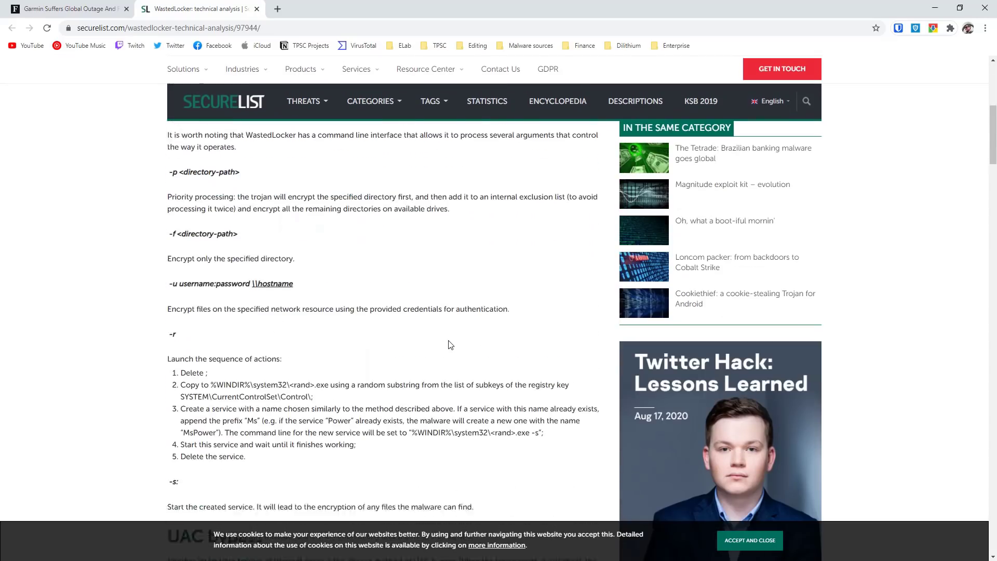
{"action": "scroll", "coordinate": [450, 344], "scroll_direction": "down", "scroll_amount": 9}
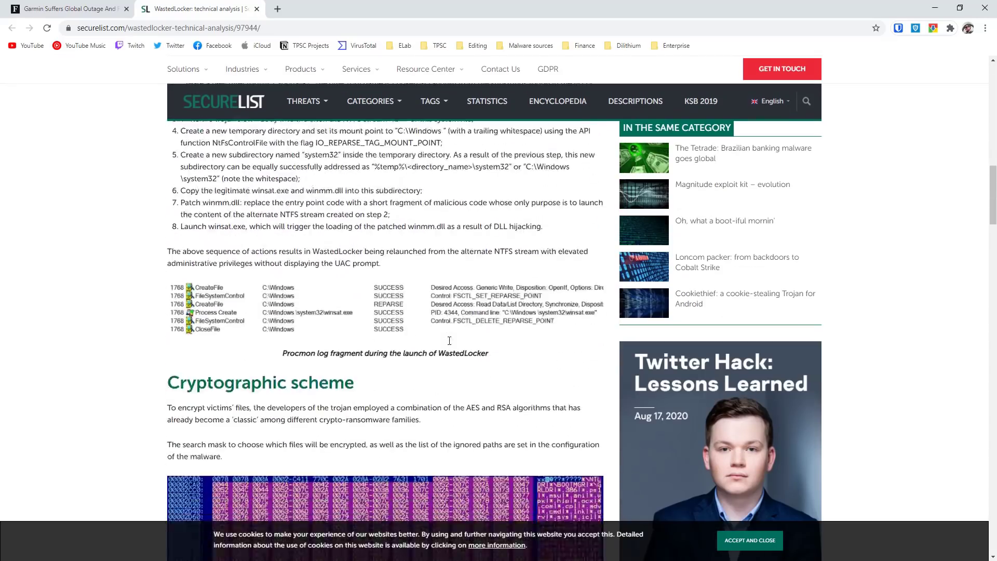
{"action": "scroll", "coordinate": [450, 342], "scroll_direction": "up", "scroll_amount": 3}
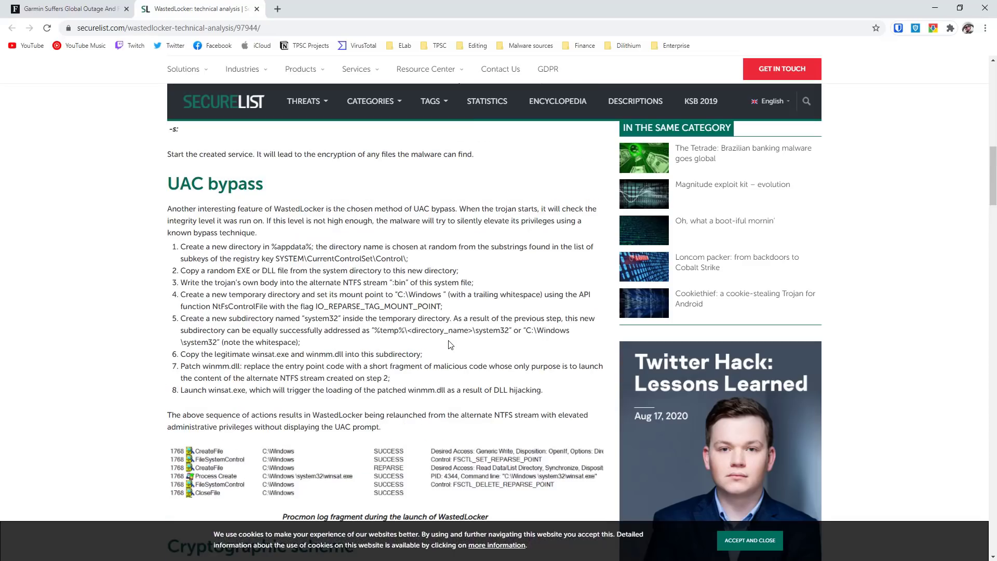
{"action": "scroll", "coordinate": [449, 344], "scroll_direction": "down", "scroll_amount": 3}
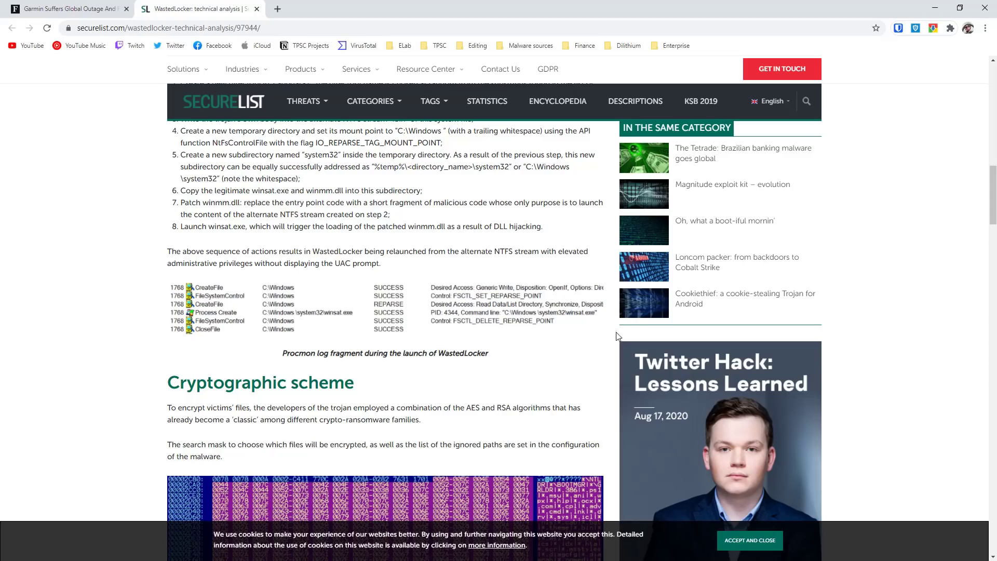
- Load the WastedLocker.ransom sample from the desktop into pestudio
{"action": "left_click", "coordinate": [934, 8]}
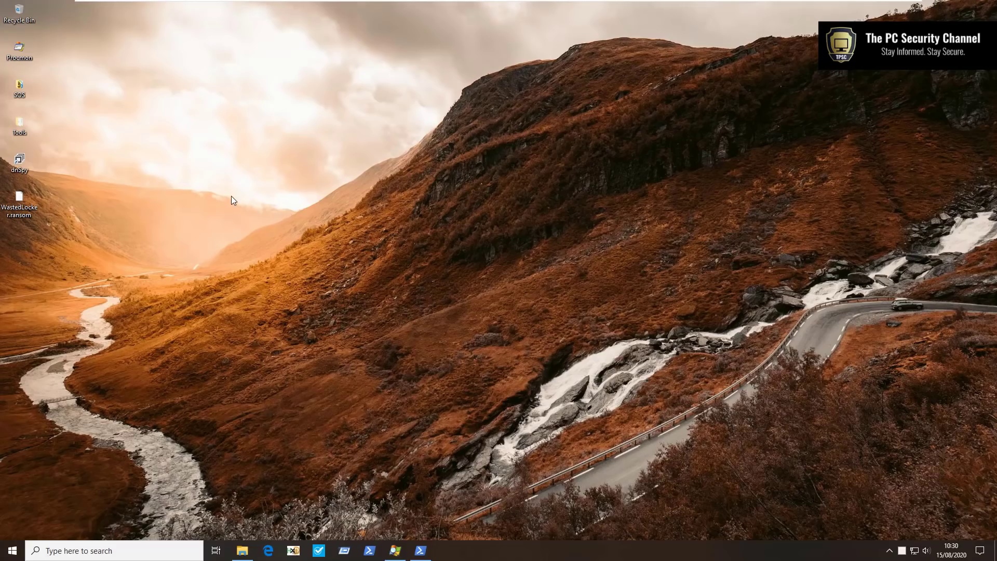
{"action": "left_click", "coordinate": [33, 202]}
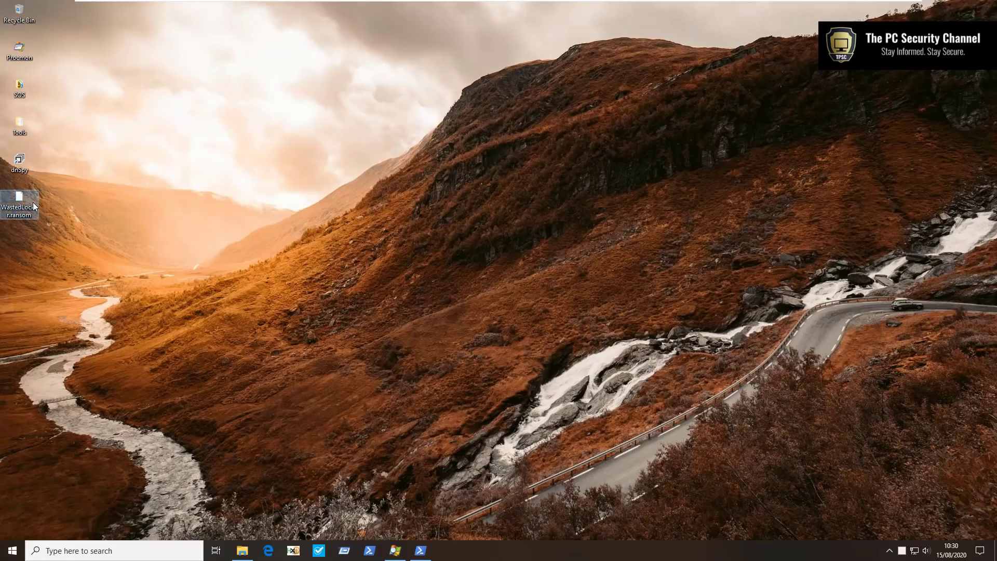
{"action": "left_click", "coordinate": [319, 550]}
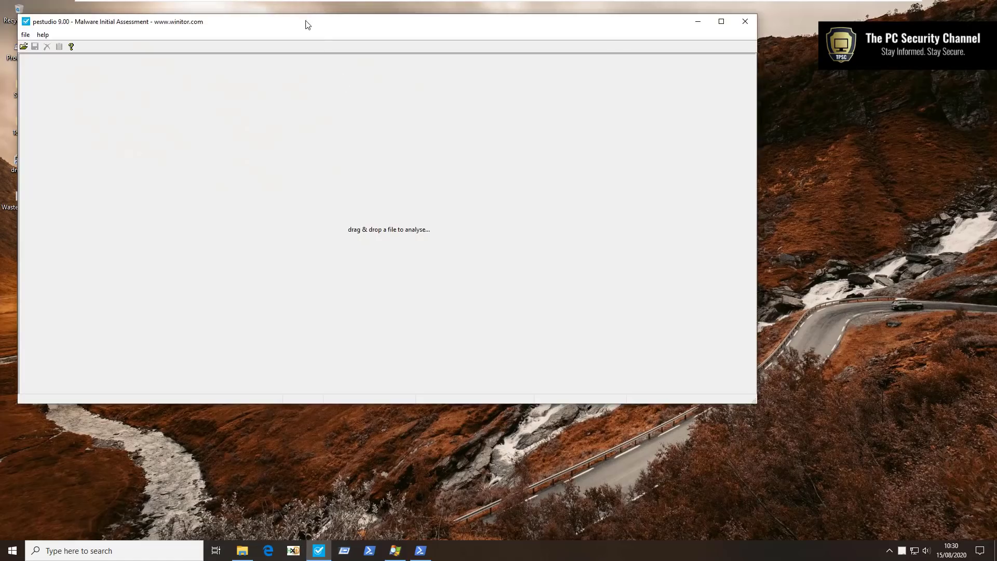
{"action": "left_click_drag", "start_coordinate": [308, 24], "coordinate": [415, 113]}
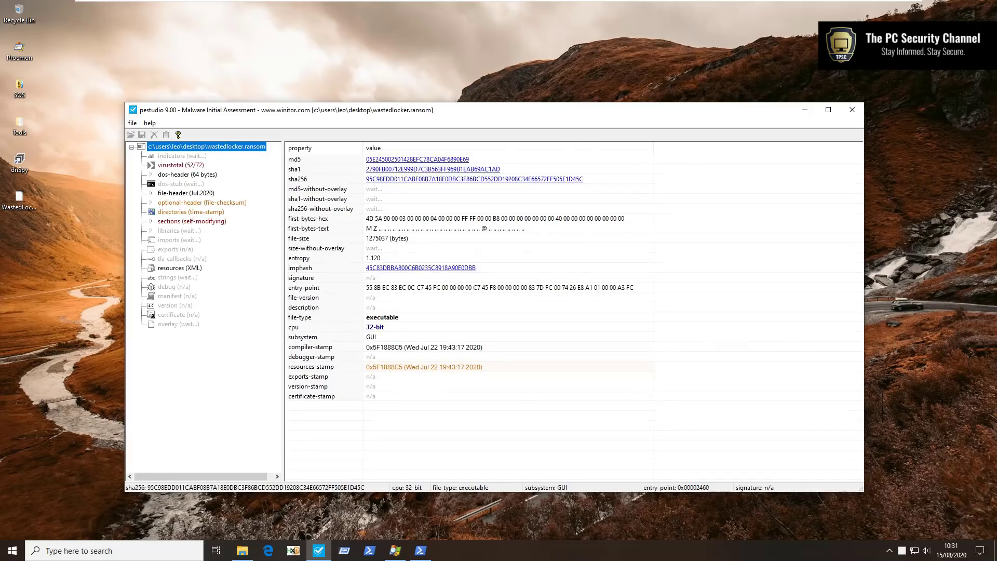
- Review the sample's VirusTotal results, with 52 of 72 engines detecting it as WastedLocker
{"action": "left_click", "coordinate": [181, 165]}
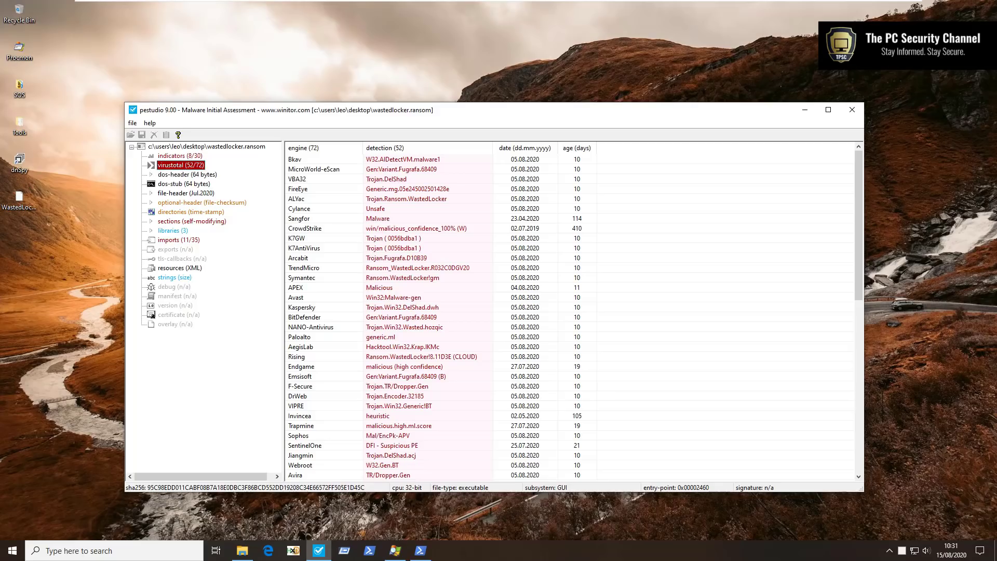
{"action": "scroll", "coordinate": [571, 312], "scroll_direction": "down", "scroll_amount": 7}
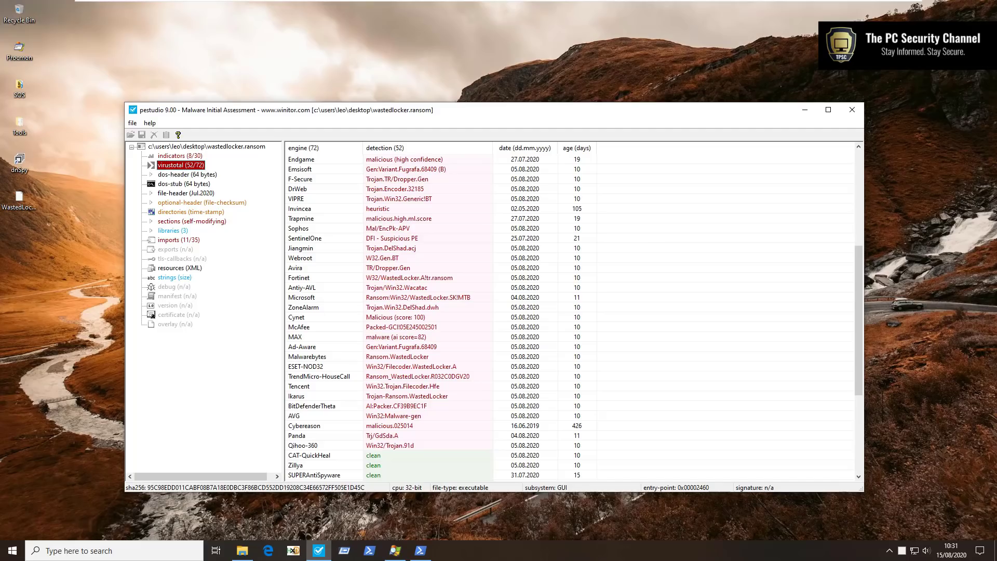
{"action": "scroll", "coordinate": [571, 317], "scroll_direction": "down", "scroll_amount": 5}
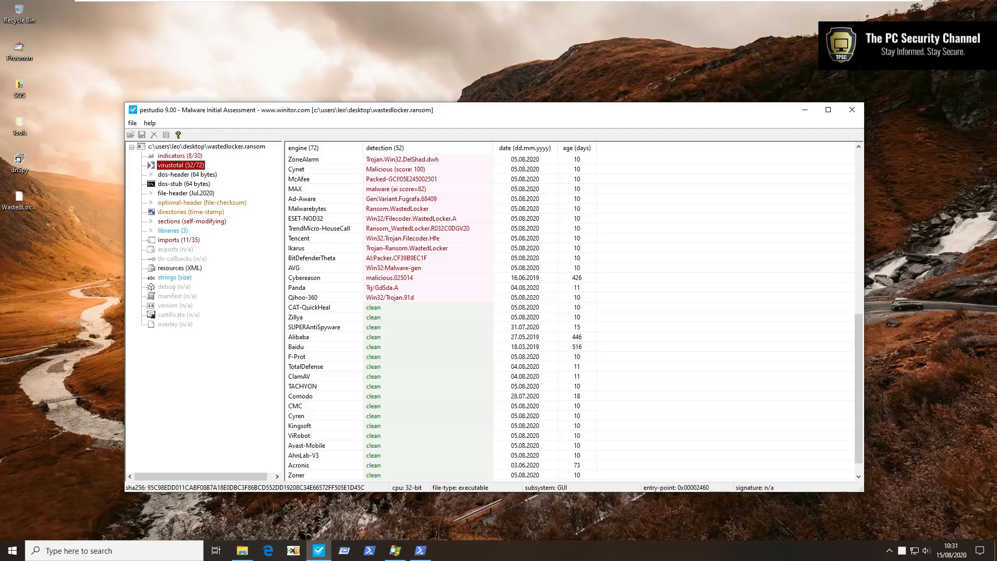
- Inspect the sample's libraries, 35 imports and 1088 strings, including kernel32.dll, user32.dll and LOADER ERROR
{"action": "left_click", "coordinate": [173, 230]}
{"action": "left_click", "coordinate": [178, 240]}
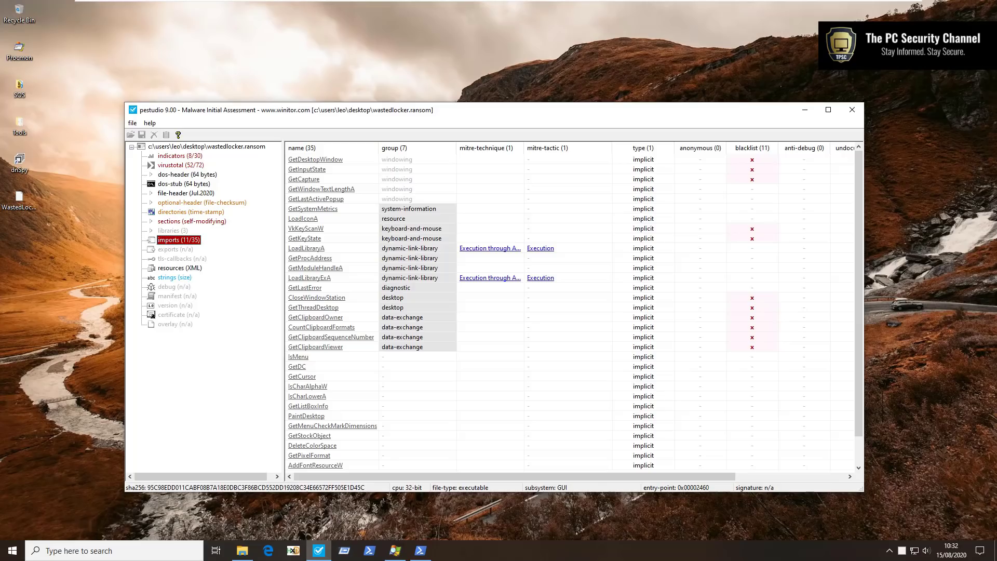
{"action": "left_click", "coordinate": [174, 277]}
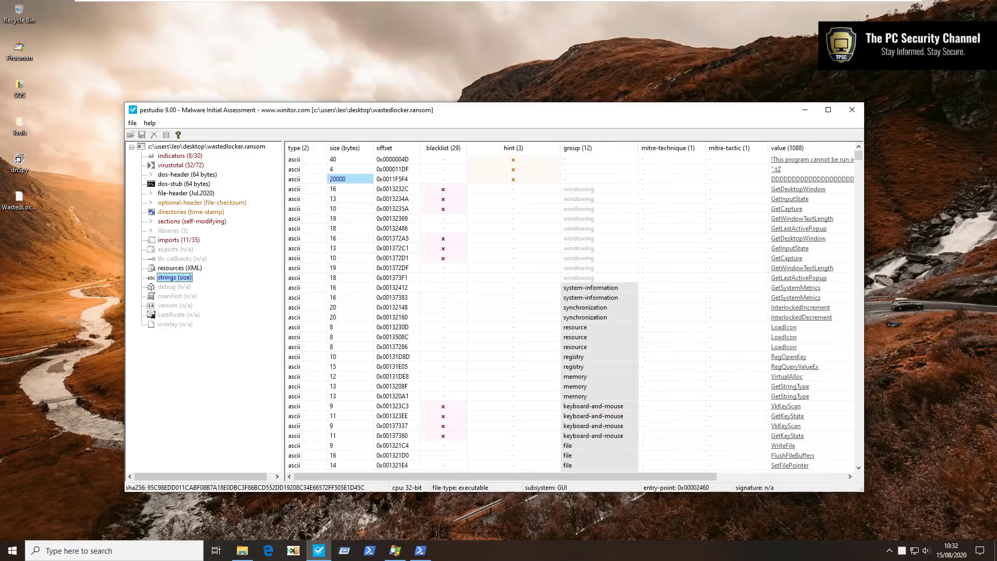
{"action": "left_click_drag", "start_coordinate": [858, 155], "coordinate": [859, 445]}
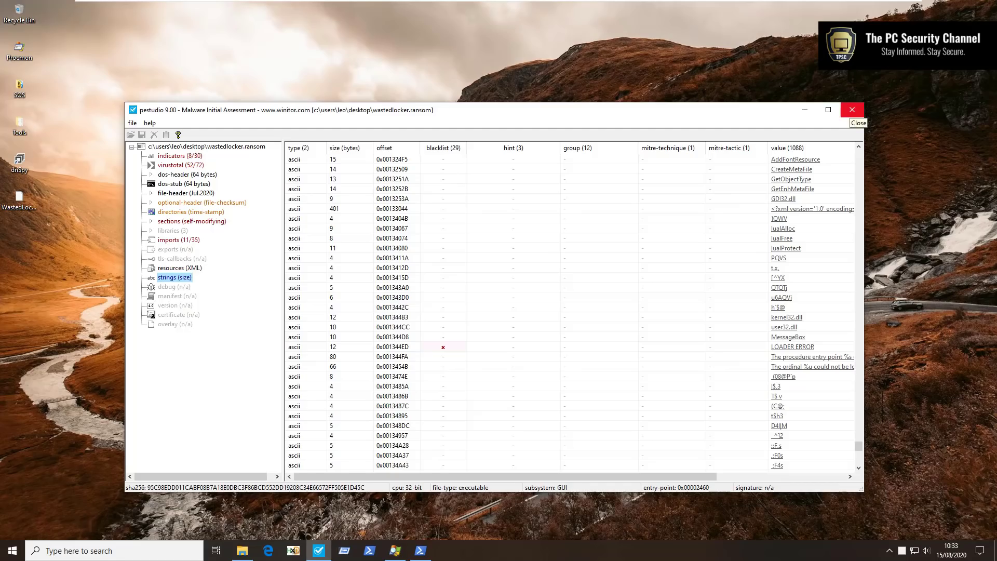
- Close pestudio, change the sample's extension to .exe, and find Utilities.bin running in Process Explorer
{"action": "left_click", "coordinate": [852, 110]}
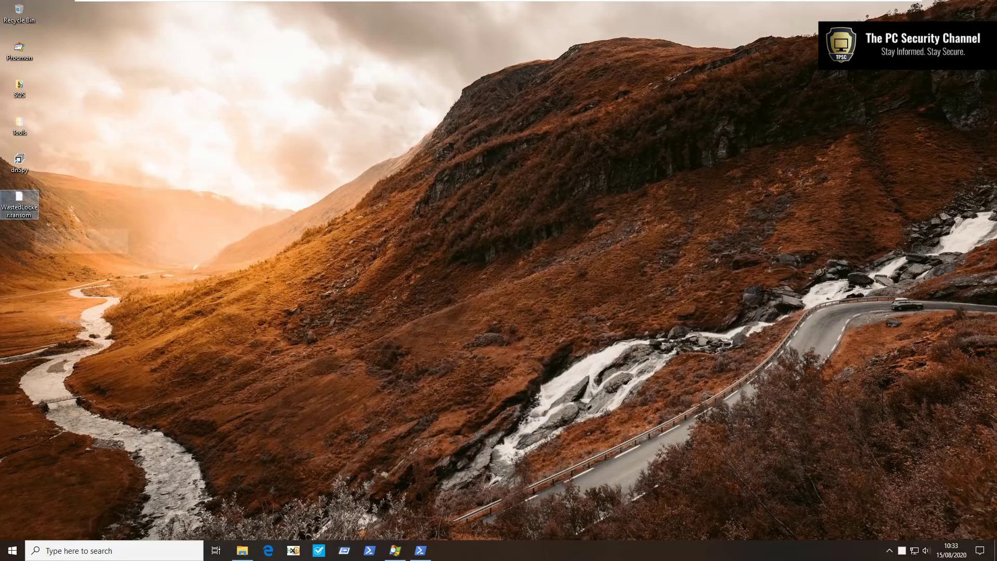
{"action": "key", "text": "F2"}
{"action": "key", "text": "End"}
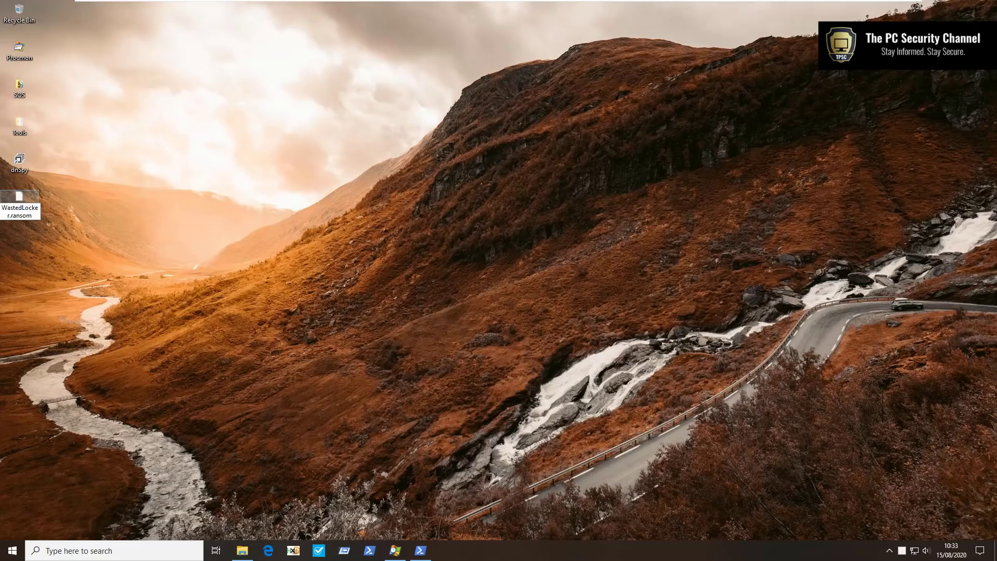
{"action": "key", "text": "BackSpace"}
{"action": "key", "text": "BackSpace"}
{"action": "key", "text": "BackSpace"}
{"action": "key", "text": "BackSpace"}
{"action": "key", "text": "BackSpace"}
{"action": "key", "text": "BackSpace"}
{"action": "type", "text": "exe"}
{"action": "key", "text": "Return"}
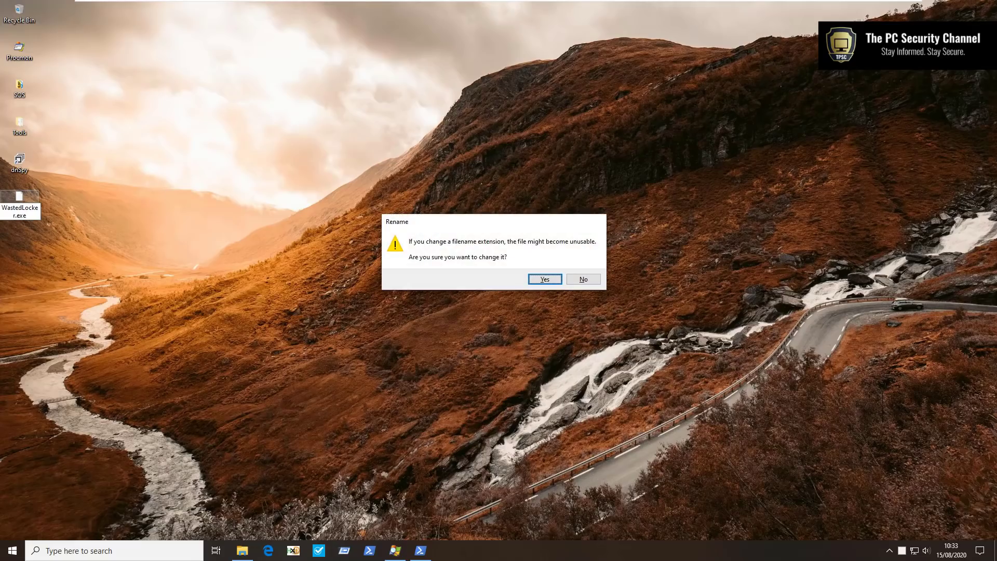
{"action": "key", "text": "Return"}
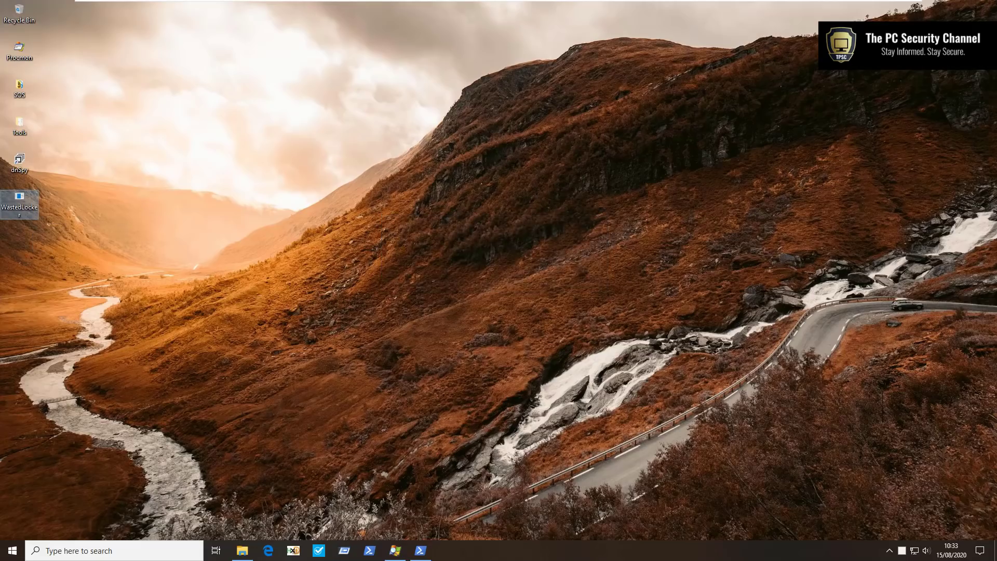
{"action": "key", "text": "alt+Tab"}
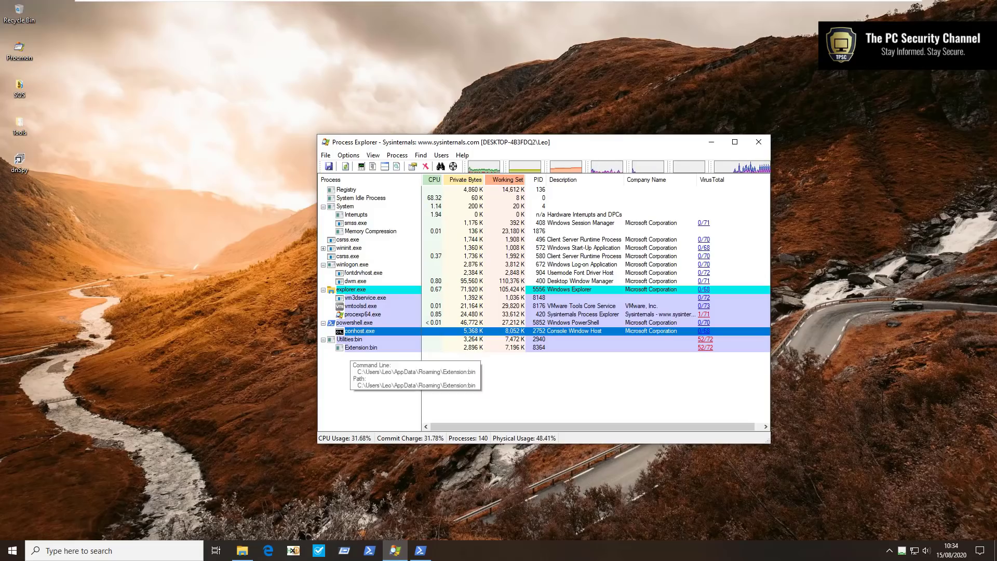
{"action": "left_click", "coordinate": [350, 339]}
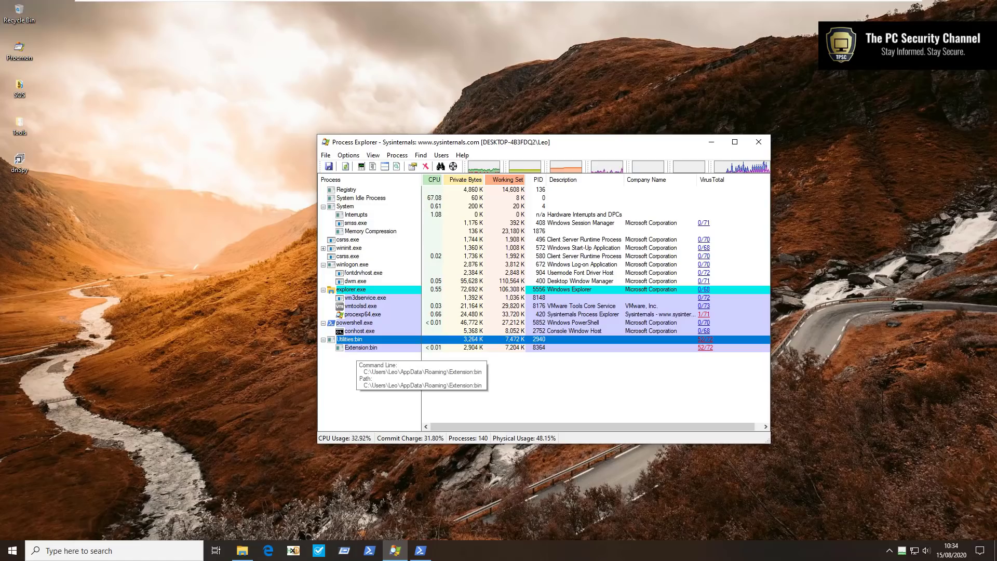
- Open File Explorer and inspect the .garminwasted images and their _info notes in Pictures
{"action": "key", "text": "super+e"}
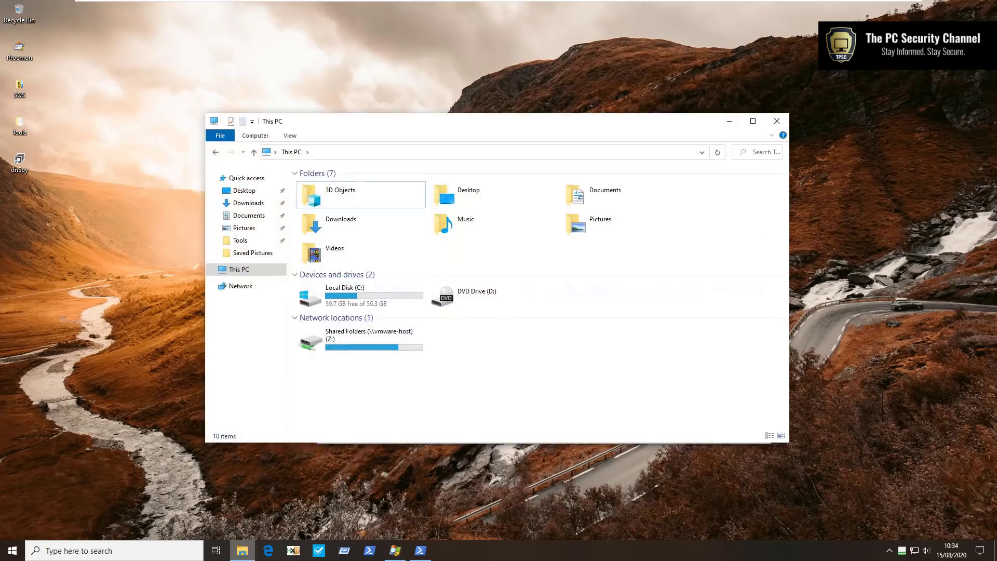
{"action": "left_click", "coordinate": [248, 215]}
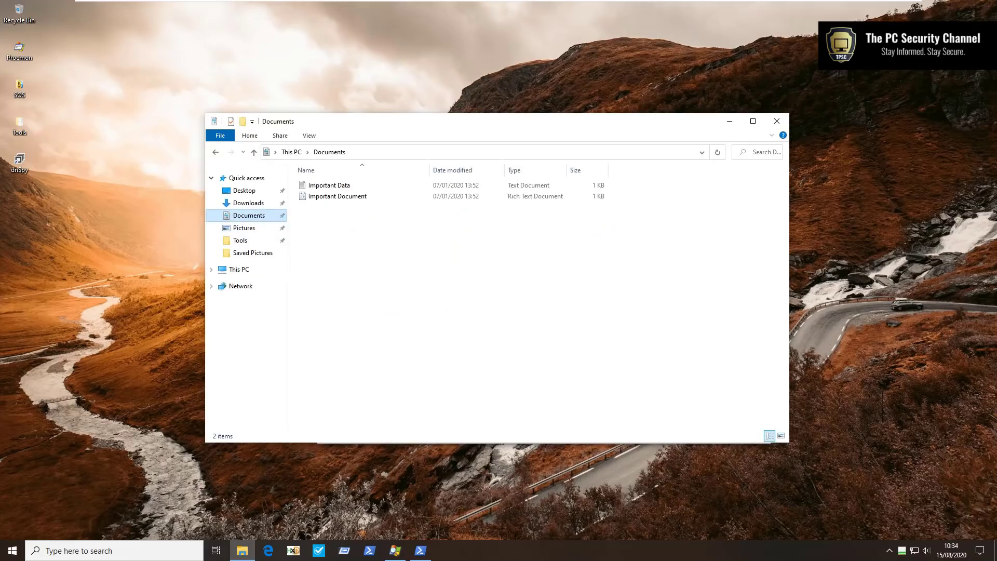
{"action": "left_click", "coordinate": [244, 228]}
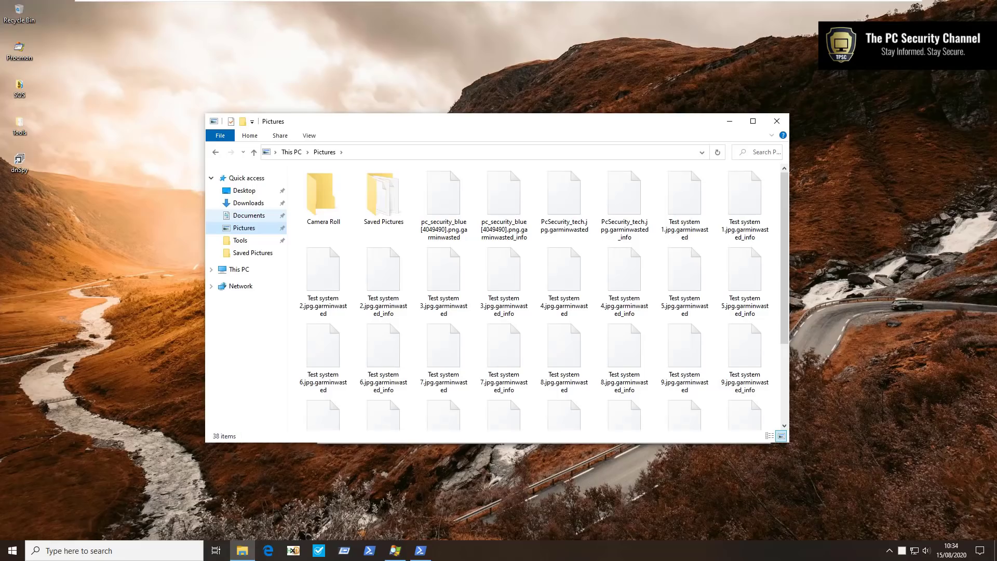
{"action": "left_click", "coordinate": [444, 202]}
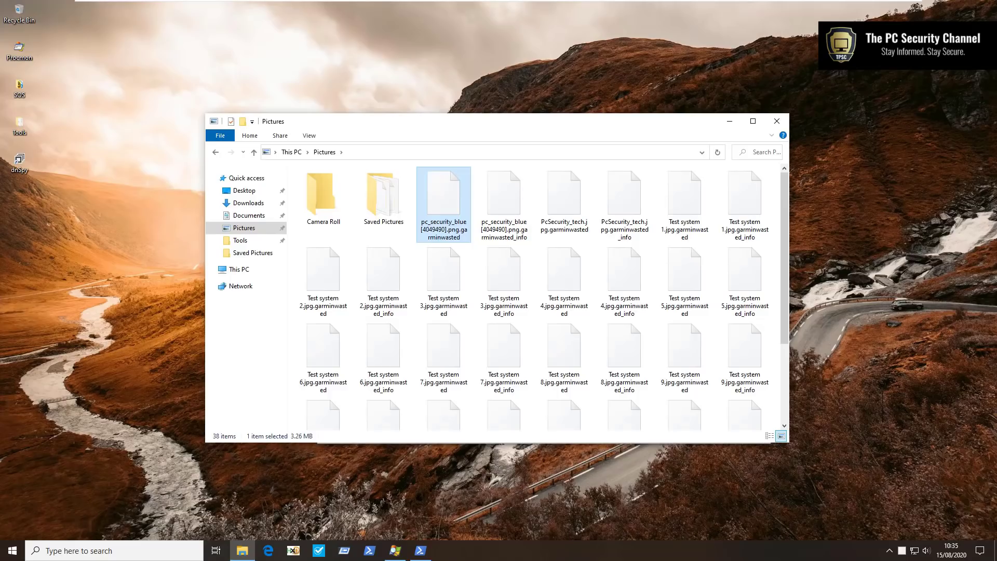
- Open Important Document.rtf.garminwasted_info from Documents with Notepad
{"action": "left_click", "coordinate": [249, 215]}
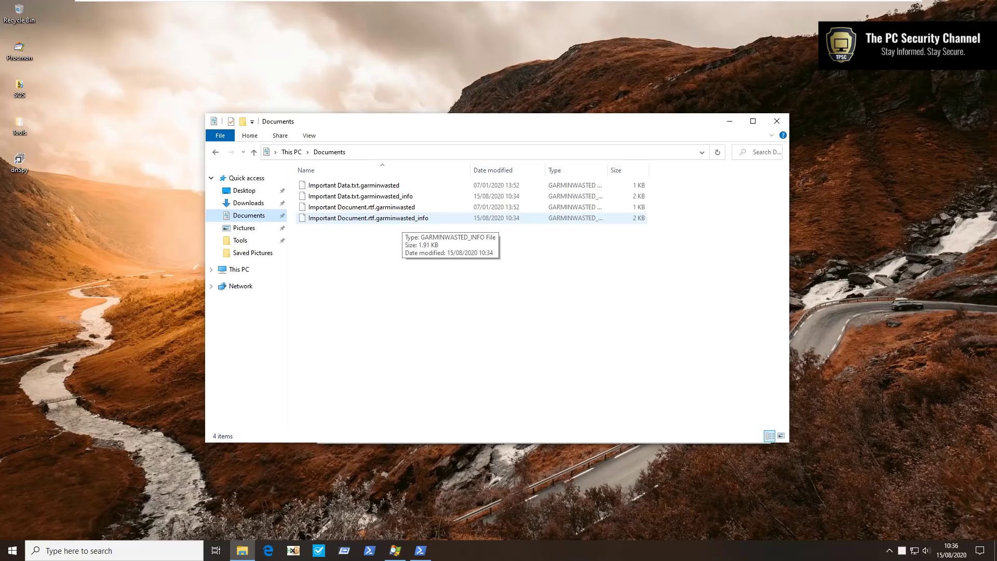
{"action": "double_click", "coordinate": [401, 218]}
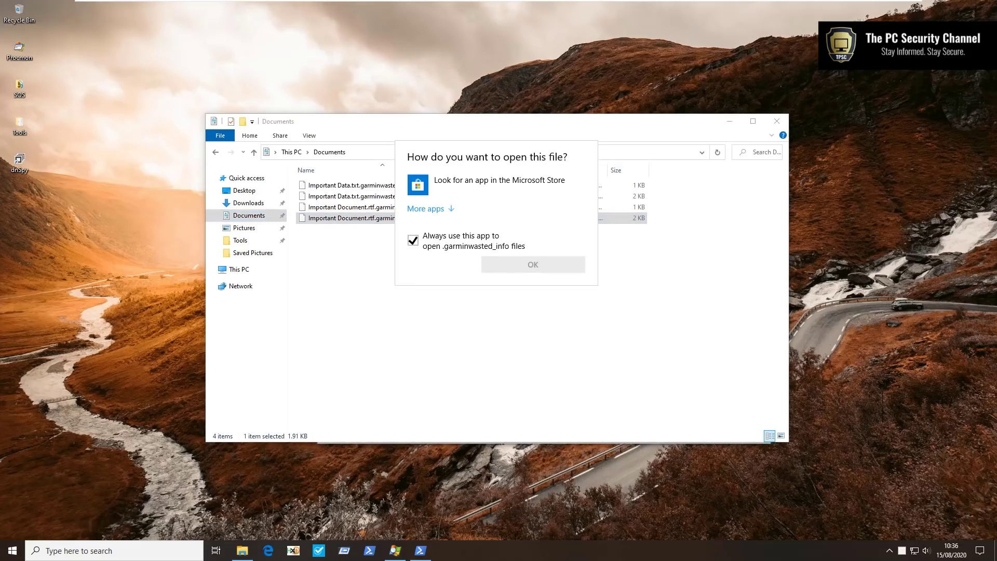
{"action": "left_click", "coordinate": [425, 209]}
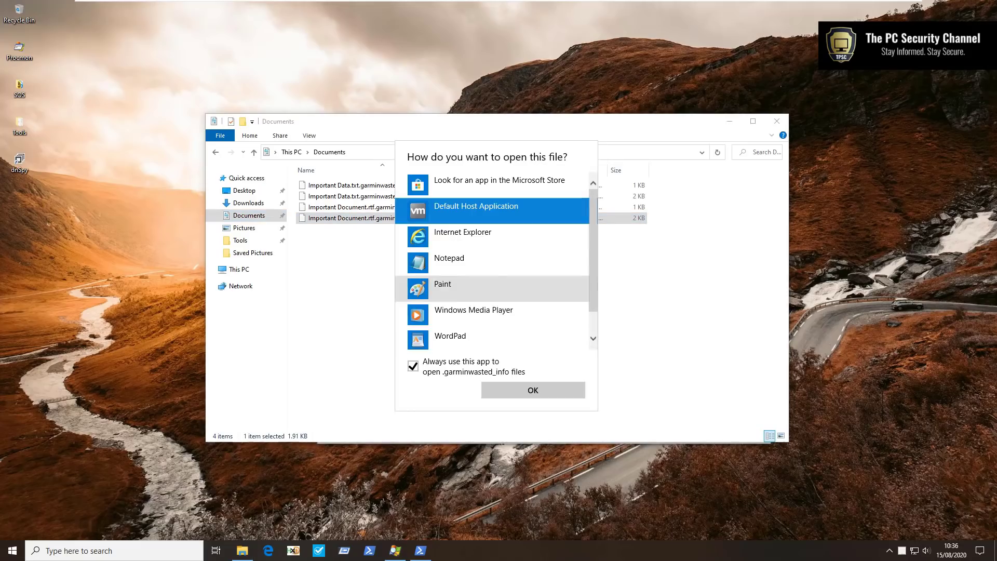
{"action": "left_click", "coordinate": [492, 262]}
- Read the 'YOUR NETWORK IS ENCRYPTED NOW' ransom note, select the contact e-mail, and close Notepad
{"action": "key", "text": "Return"}
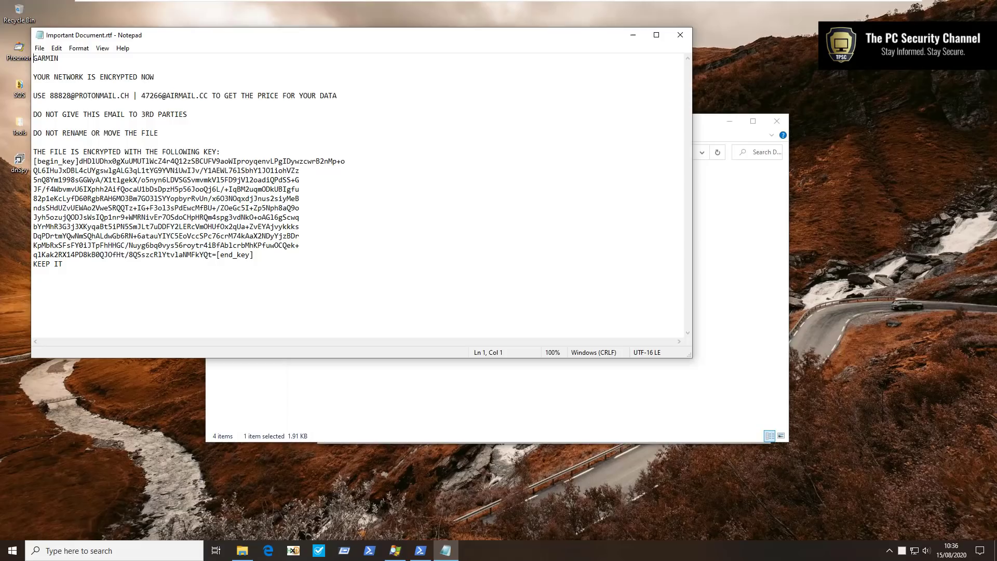
{"action": "left_click_drag", "start_coordinate": [50, 96], "coordinate": [125, 96]}
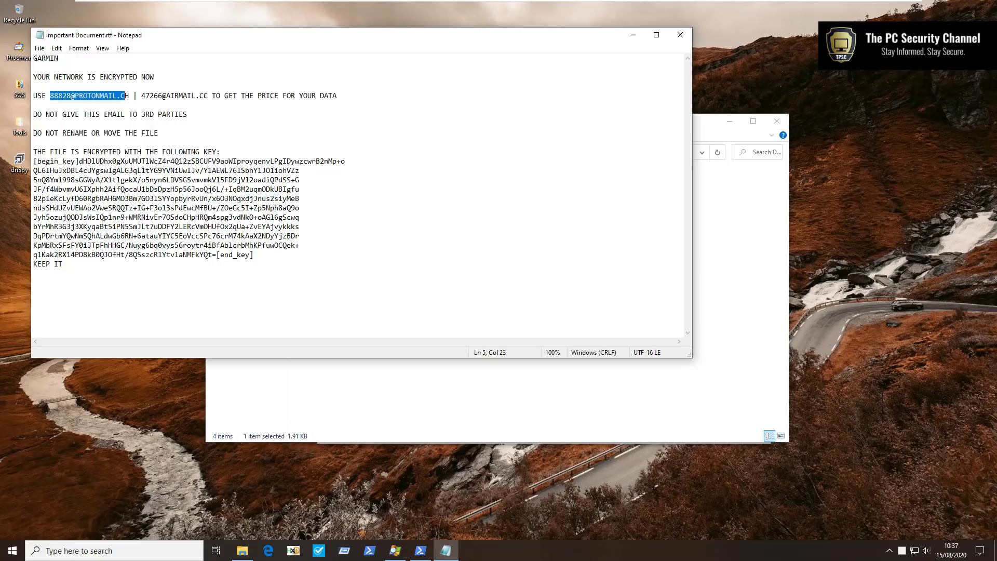
{"action": "key", "text": "alt+F4"}
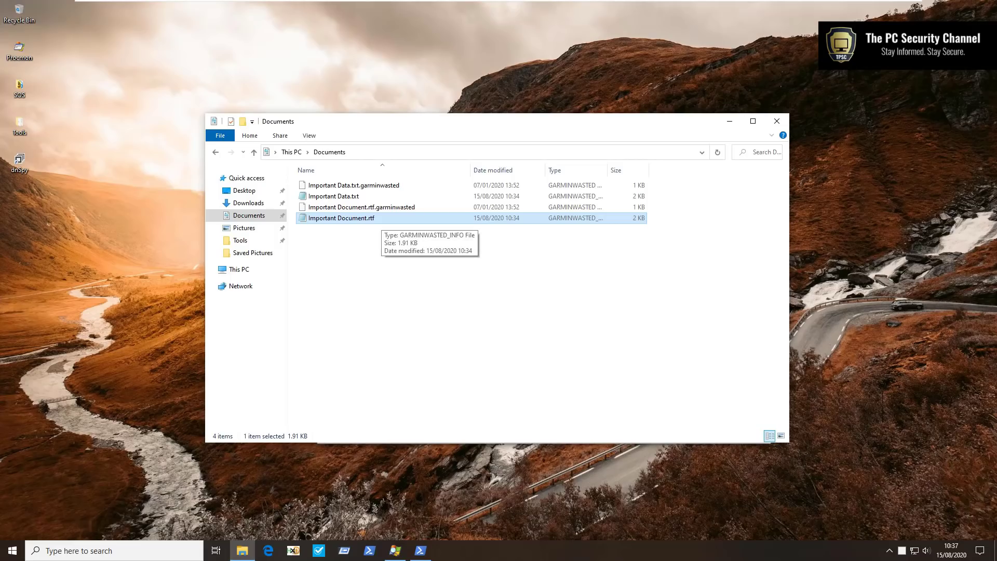
- Return to Pictures and scroll through the _info ransom notes now shown as Notepad files
{"action": "left_click", "coordinate": [244, 228]}
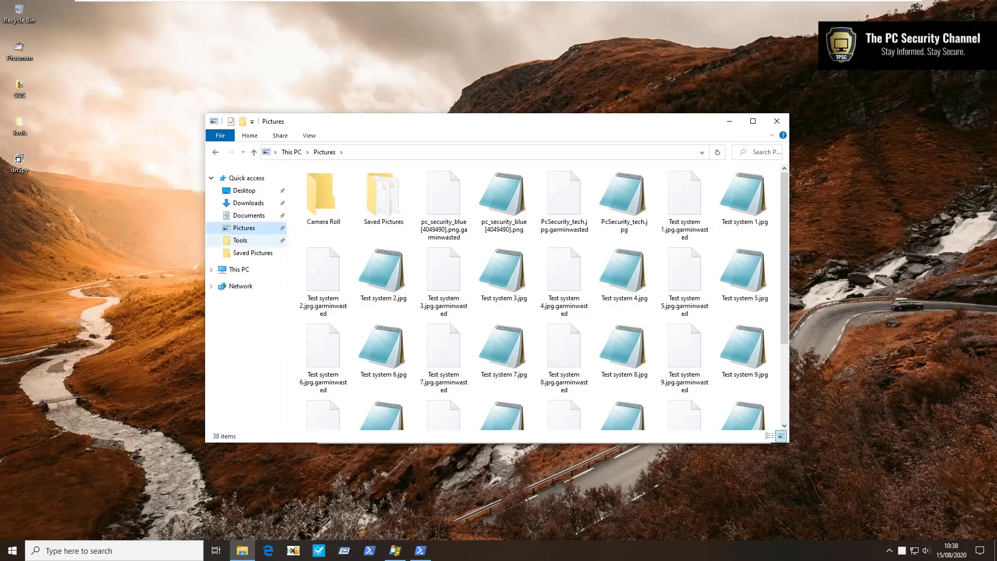
{"action": "scroll", "coordinate": [623, 291], "scroll_direction": "down", "scroll_amount": 3}
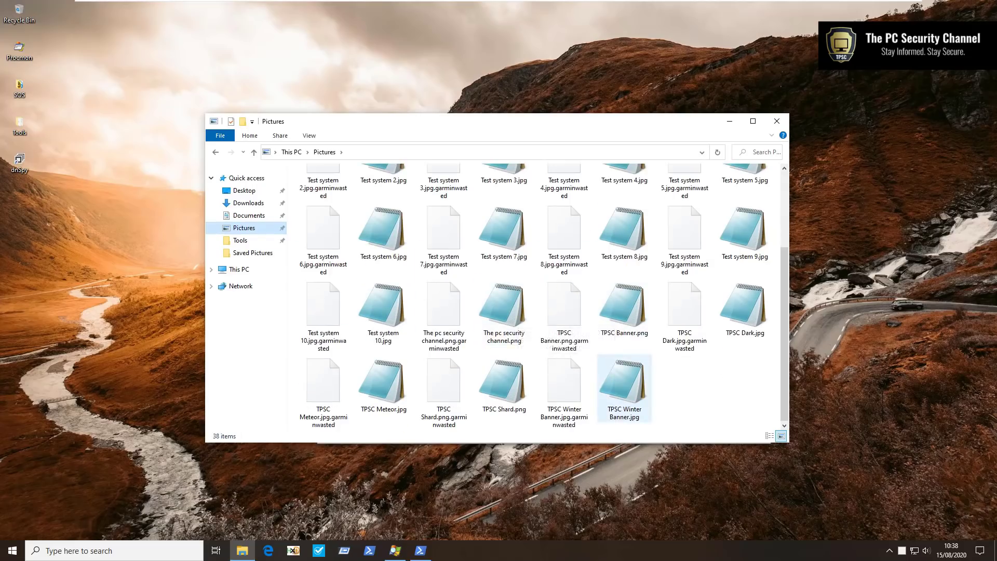
{"action": "double_click", "coordinate": [624, 387]}
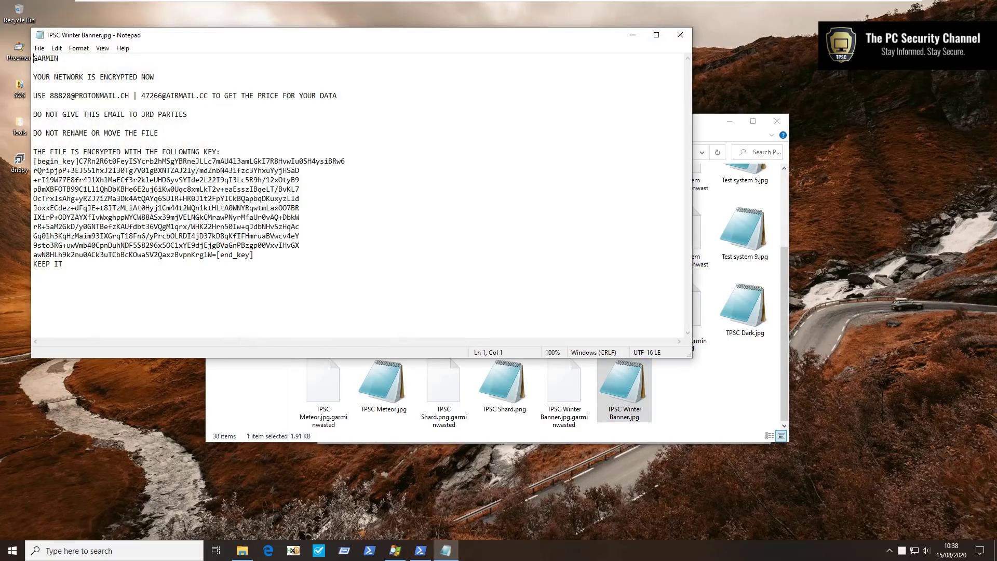
{"action": "left_click", "coordinate": [680, 35]}
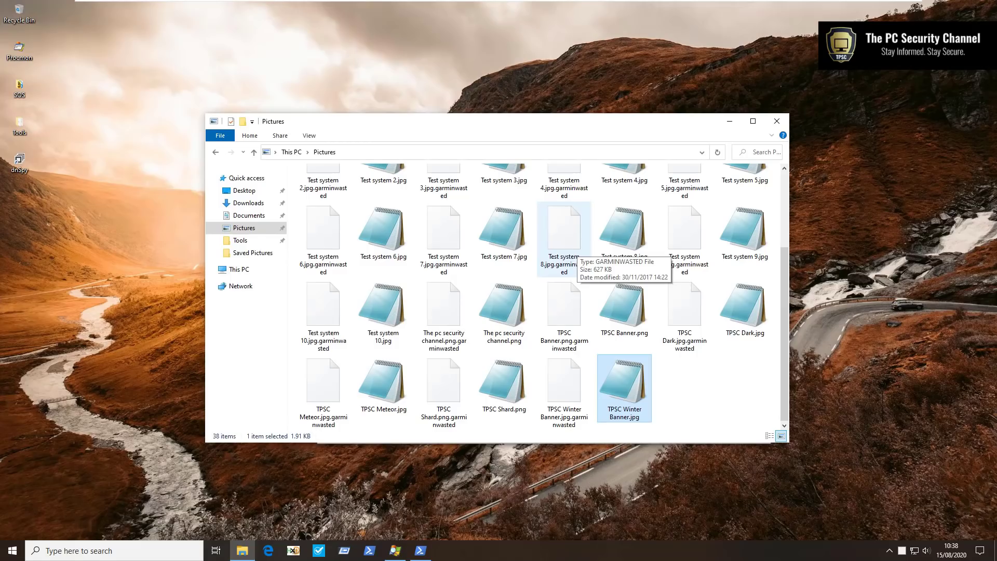
- Bring Process Explorer back in front of the Pictures folder to check the running processes
{"action": "left_click", "coordinate": [395, 550]}
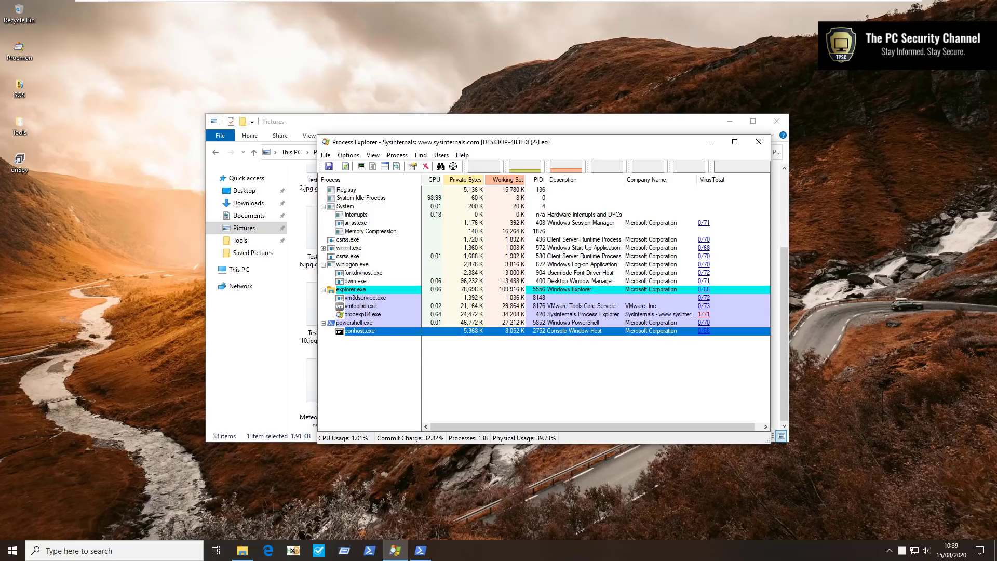
- Close Process Explorer to return to the Pictures folder's 38 items
{"action": "left_click", "coordinate": [758, 141]}
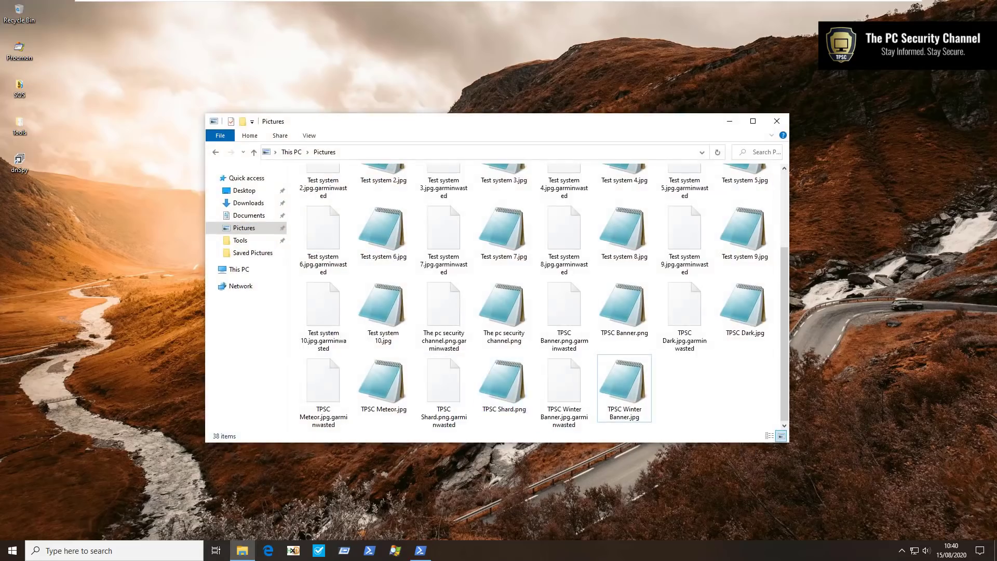
- Reopen the TPSC Winter Banner.jpg ransom note in Notepad to view its encryption key
{"action": "double_click", "coordinate": [624, 381]}
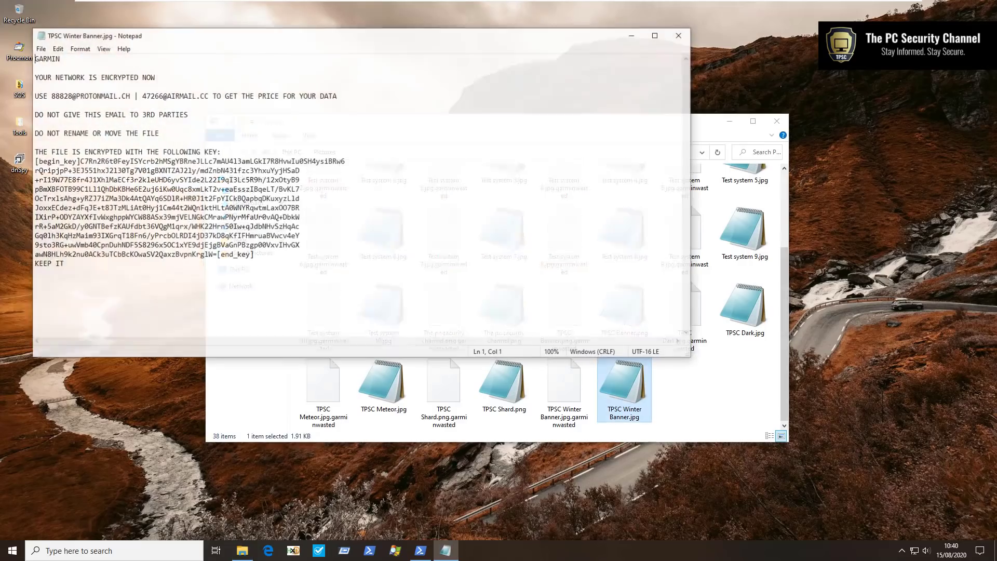